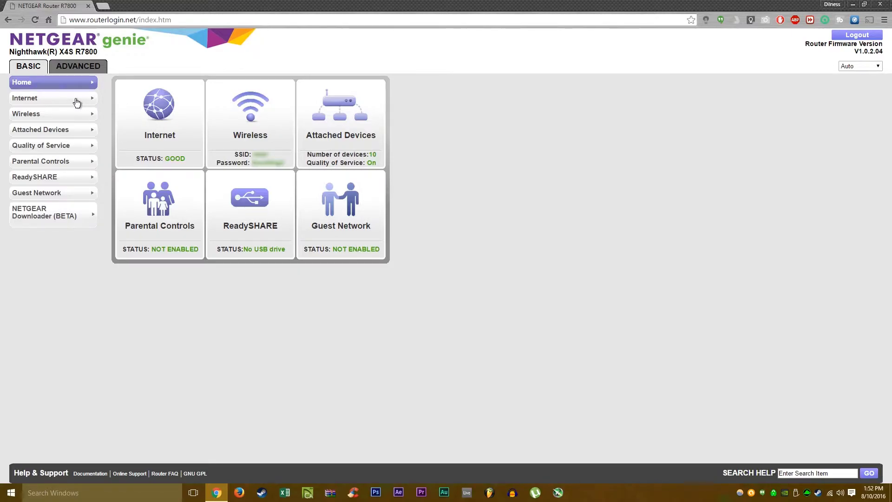
# Step: Browse the Internet, Wireless, Attached Devices and QoS pages, then open Parental Controls
pyautogui.click(77, 101)
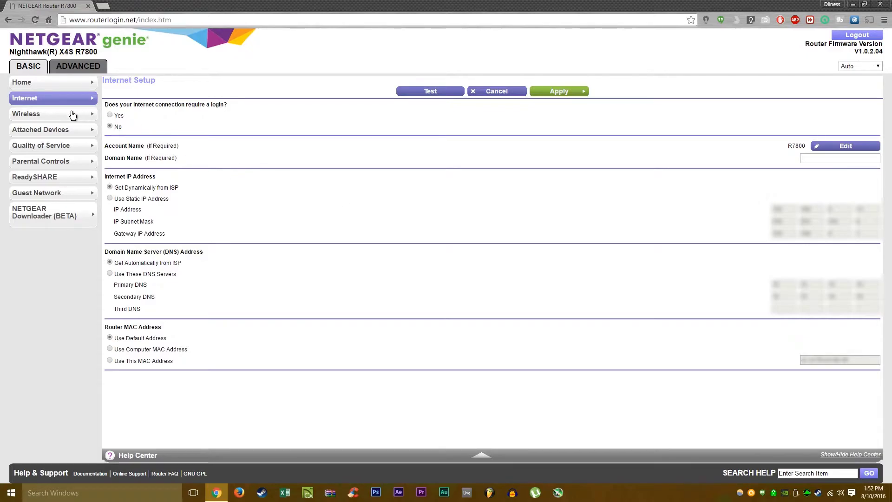
pyautogui.click(79, 116)
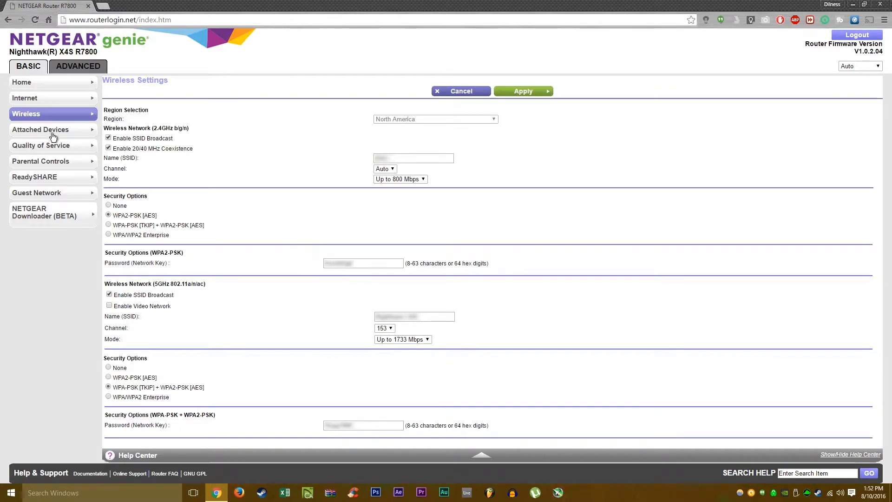
pyautogui.click(26, 131)
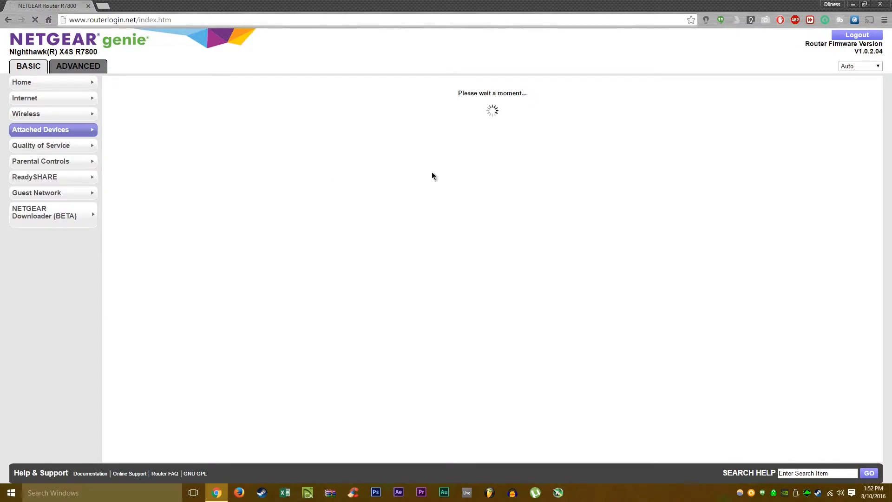
pyautogui.click(65, 147)
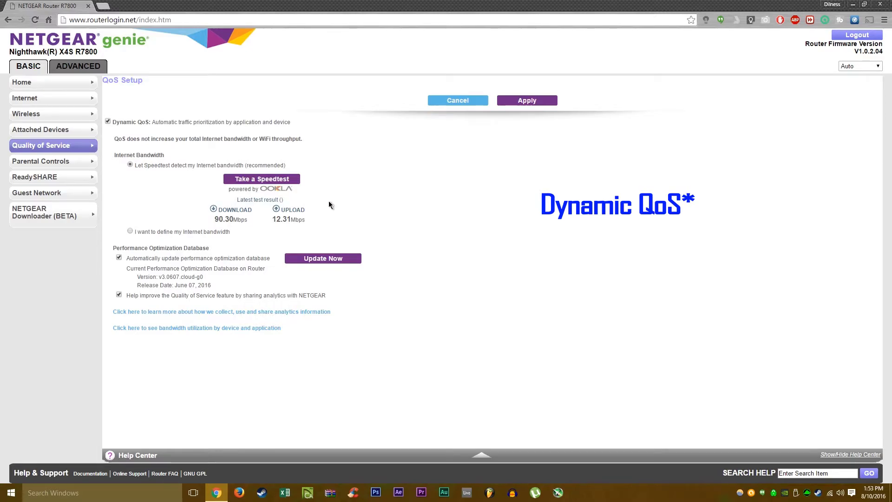
pyautogui.click(46, 161)
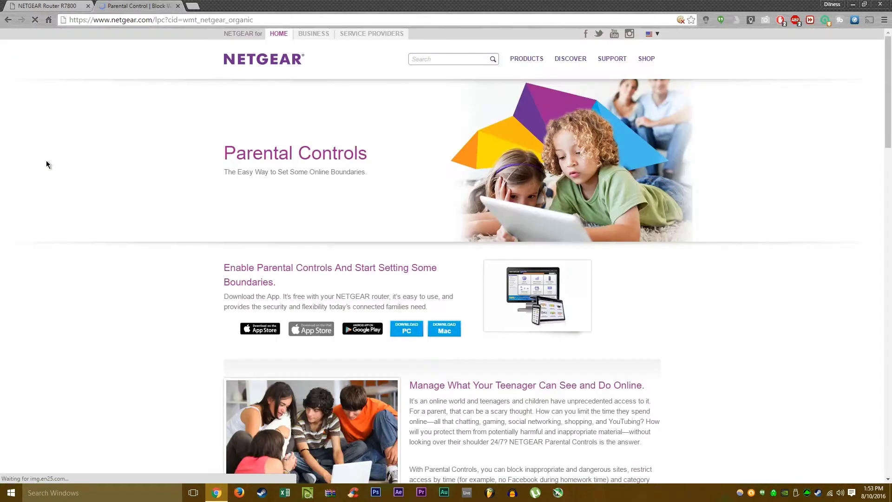
# Step: Close the Parental Controls tab and go to ReadySHARE's USB Storage basic settings
pyautogui.scroll(-3, 175, 181)
pyautogui.scroll(3, 121, 132)
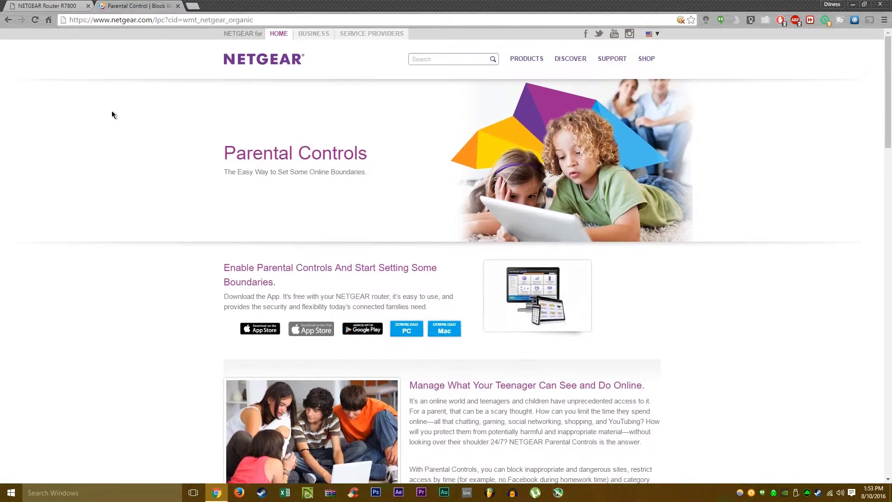
pyautogui.click(179, 7)
pyautogui.click(74, 175)
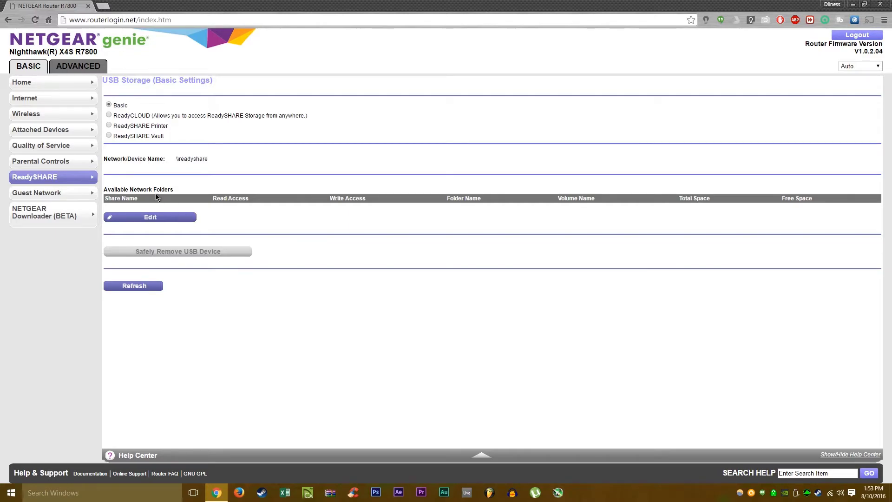
# Step: View the Guest Network page, then the NETGEAR Downloader (BETA) Download Manager
pyautogui.click(30, 194)
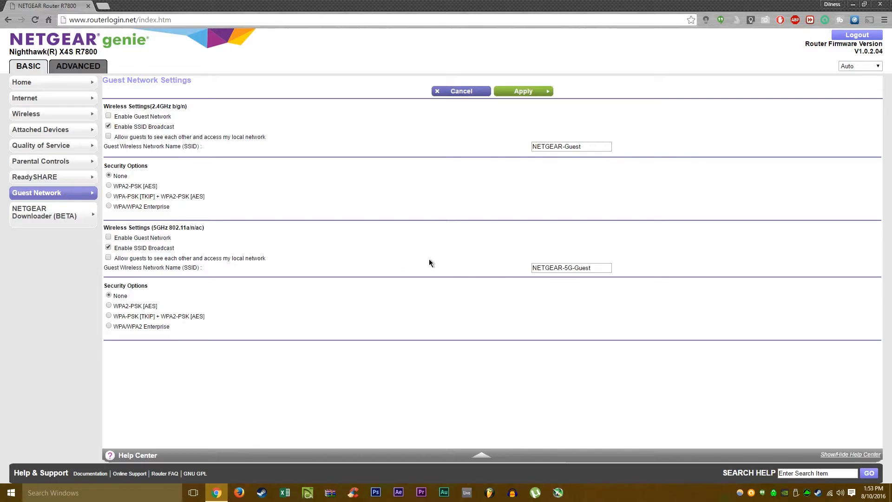
pyautogui.click(37, 219)
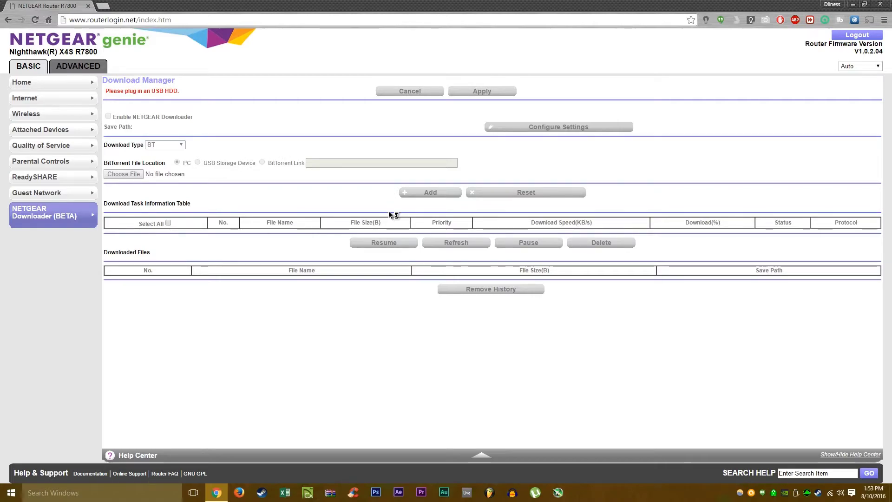
# Step: Switch to the ADVANCED tab and view the Setup Wizard and WPS Wizard pages
pyautogui.click(89, 73)
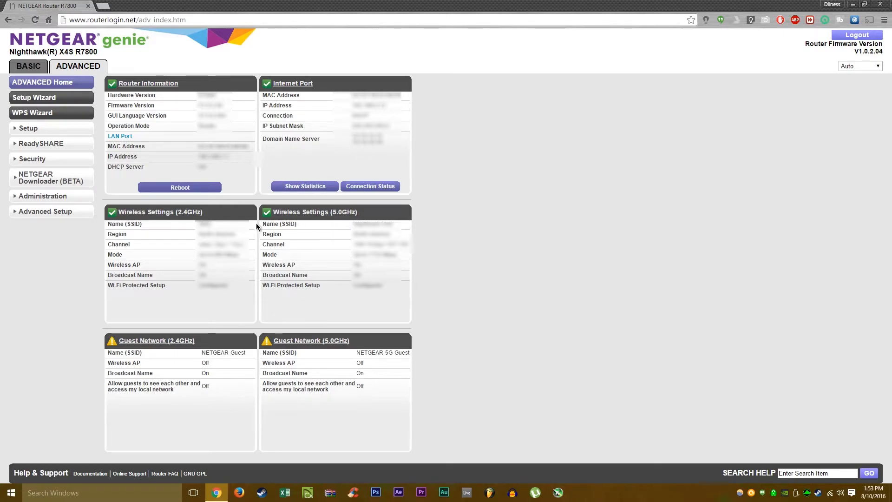
pyautogui.click(75, 102)
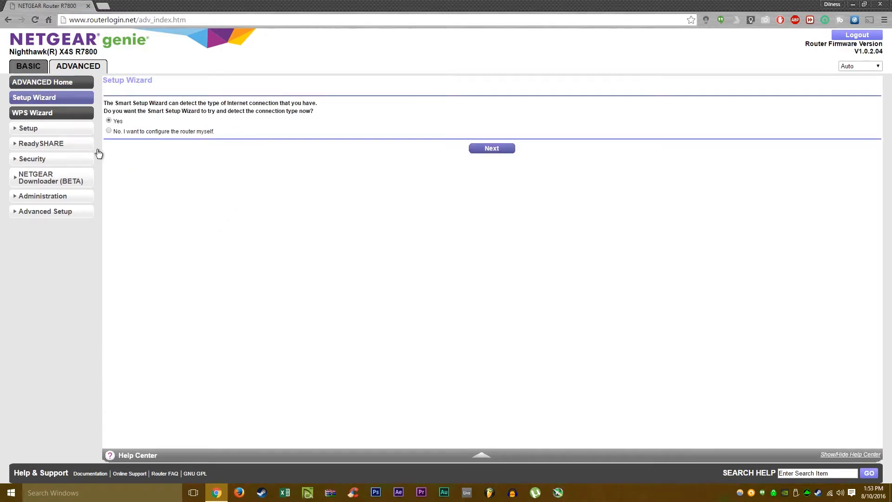
pyautogui.click(73, 113)
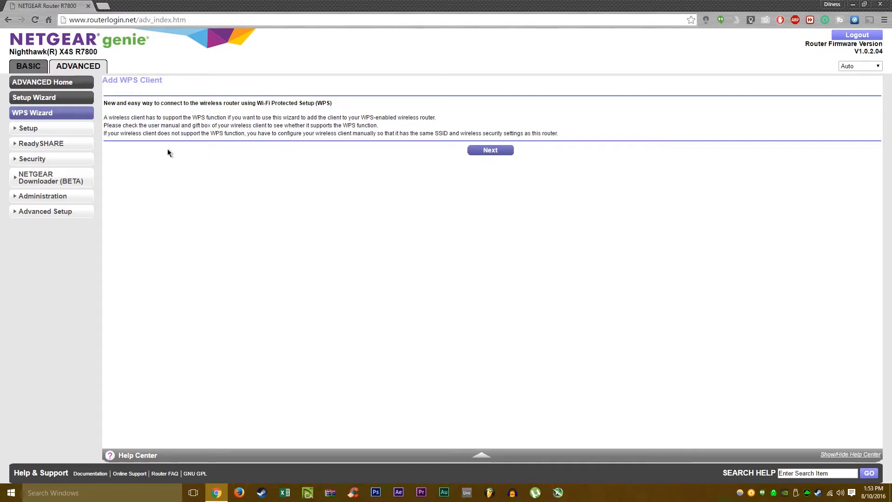
# Step: Go through the Setup pages: Internet Setup, Wireless, Guest Network, WAN, LAN, QoS and Device Name
pyautogui.click(49, 125)
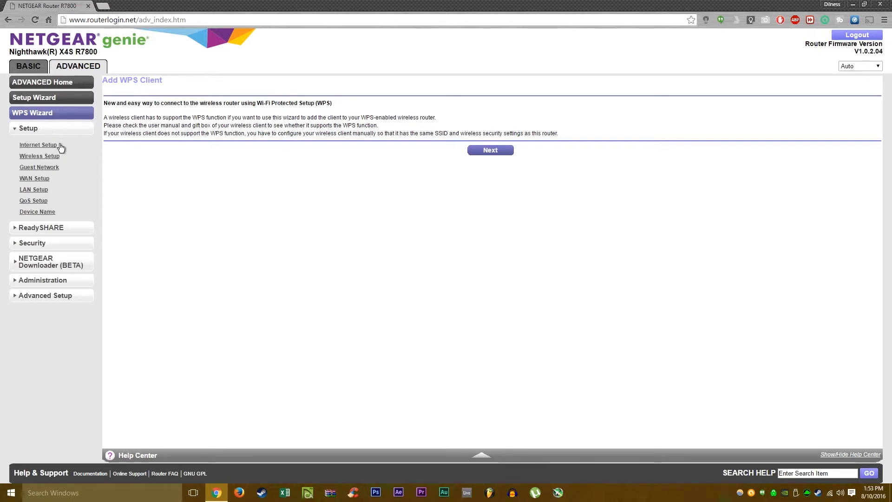
pyautogui.click(55, 145)
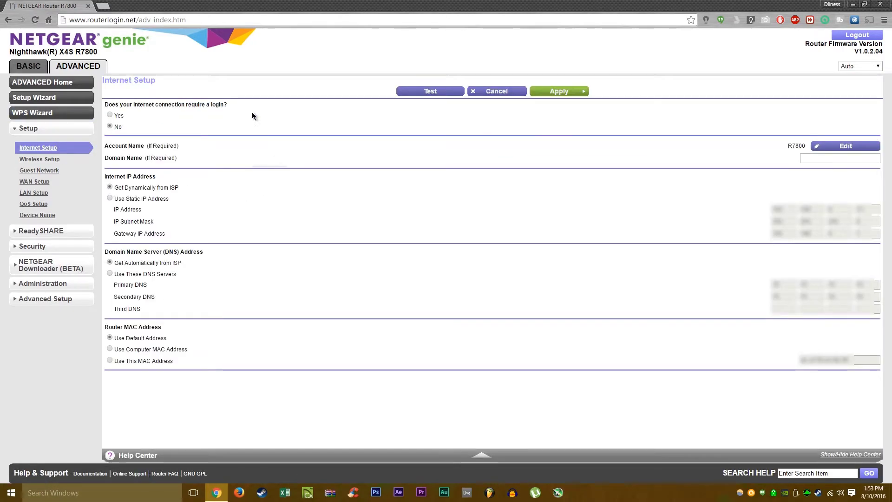
pyautogui.click(39, 159)
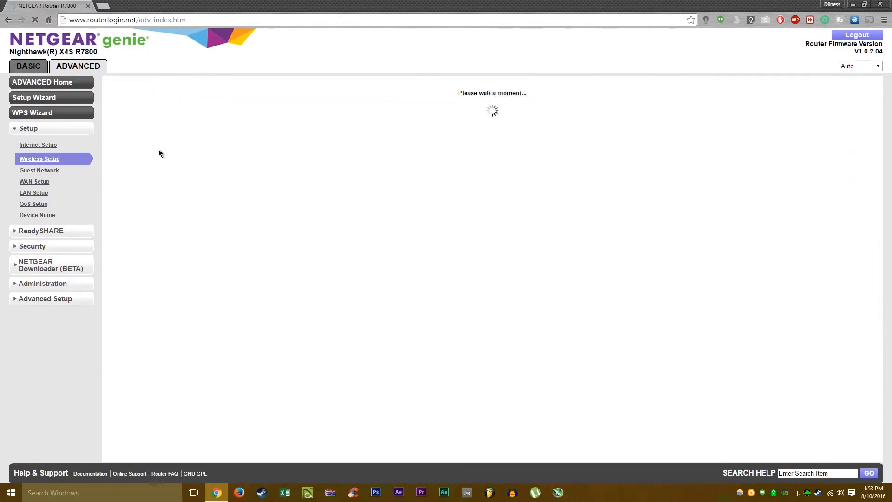
pyautogui.click(39, 170)
pyautogui.click(36, 181)
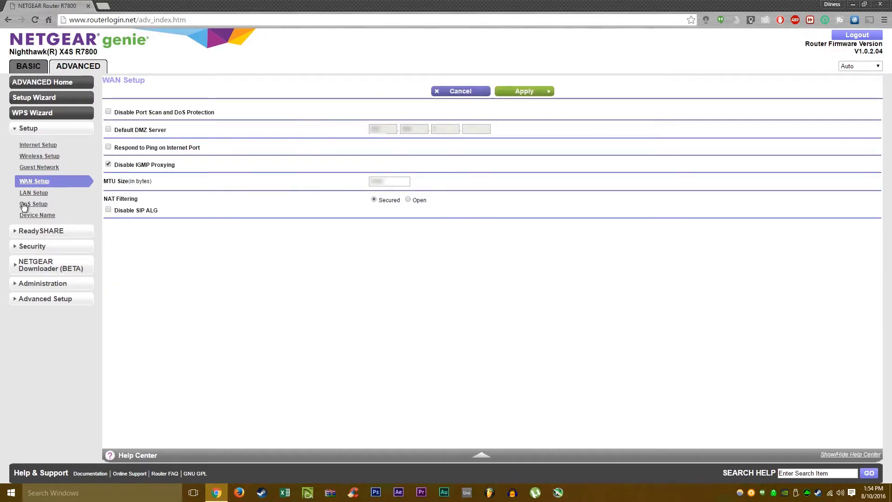
pyautogui.click(34, 192)
pyautogui.click(39, 205)
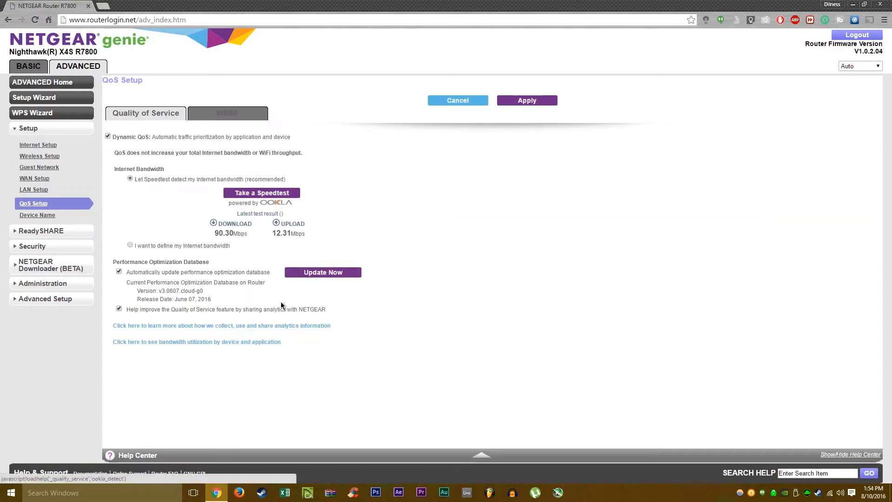
pyautogui.click(36, 215)
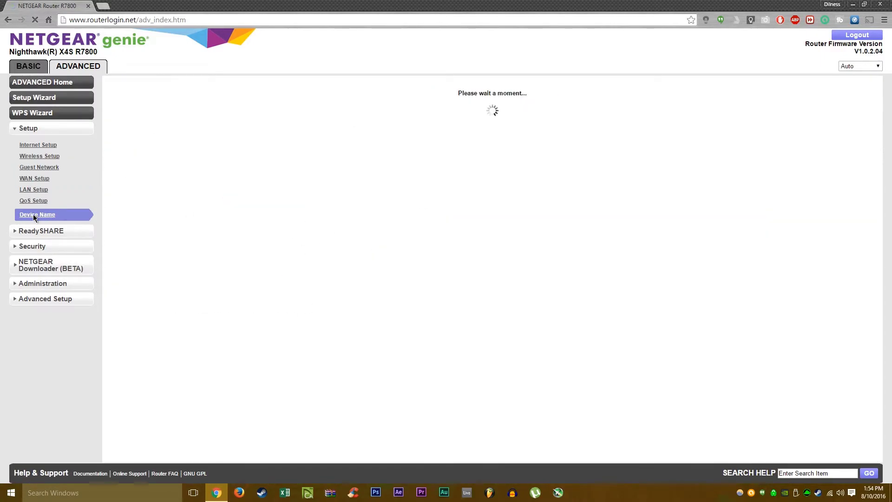
pyautogui.click(60, 231)
# Step: Browse the ReadySHARE pages: USB Storage basic and advanced, Media Server, ReadyCLOUD, Printer, and Vault
pyautogui.click(46, 171)
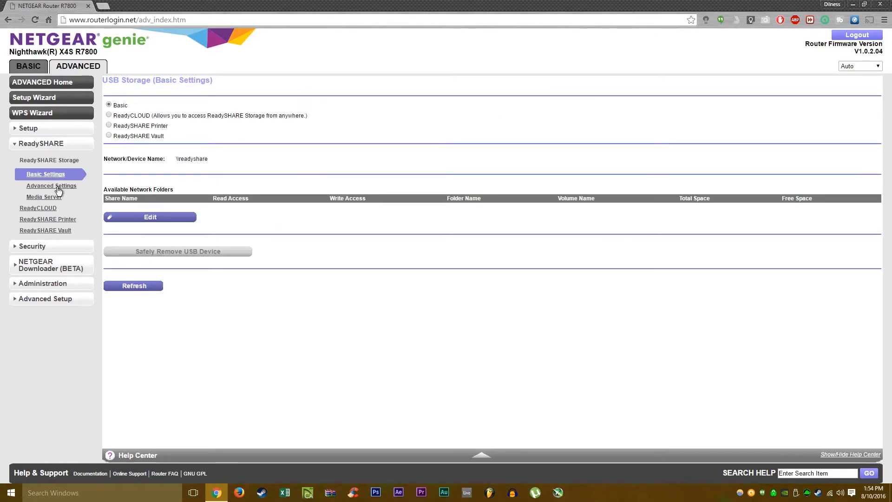
pyautogui.click(57, 187)
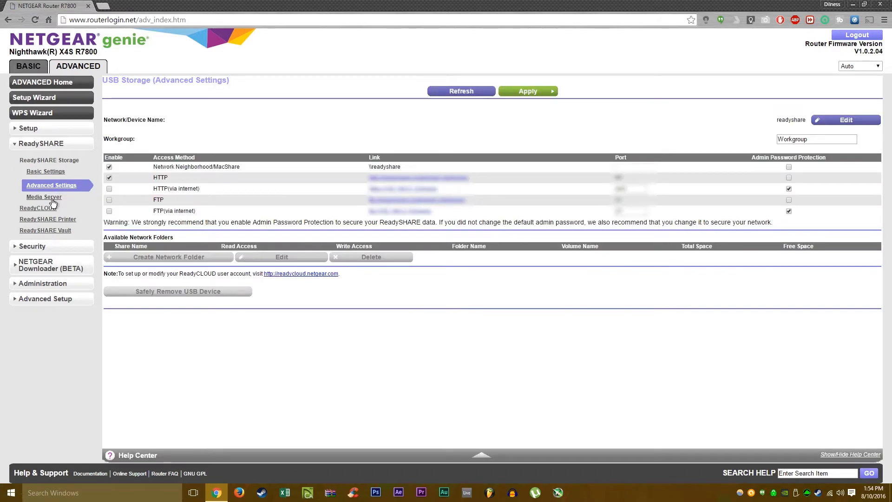
pyautogui.click(59, 197)
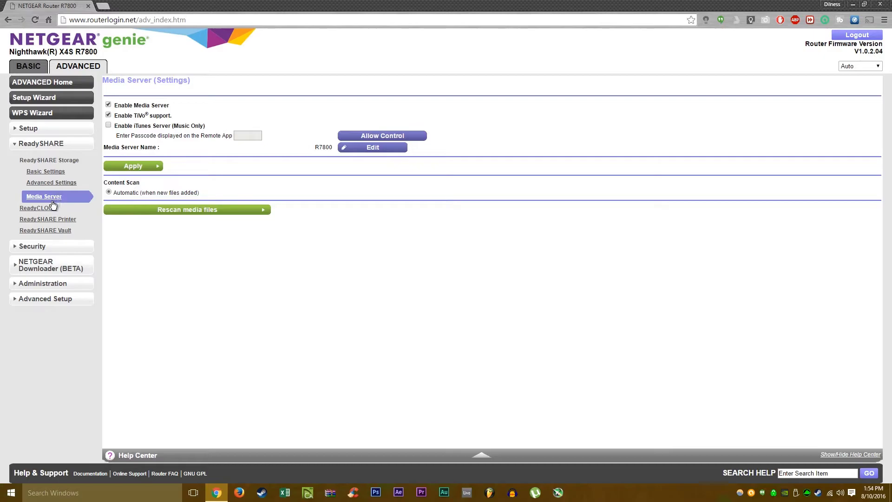
pyautogui.click(48, 209)
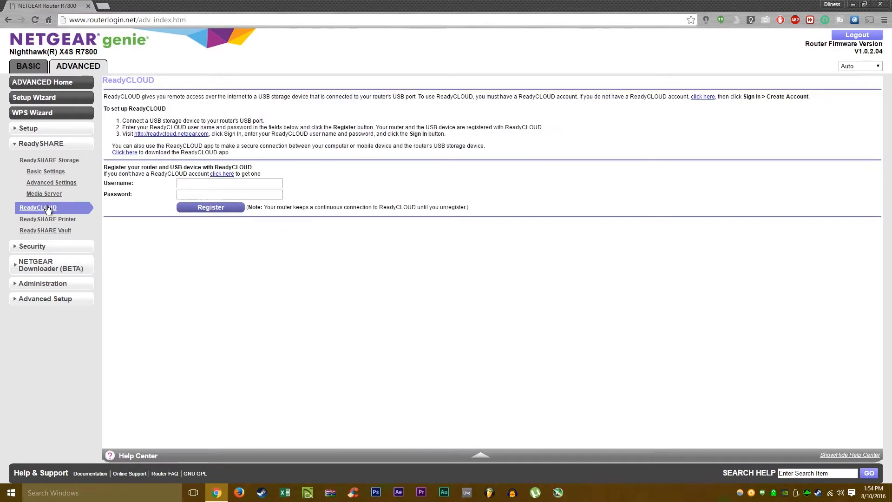
pyautogui.click(44, 220)
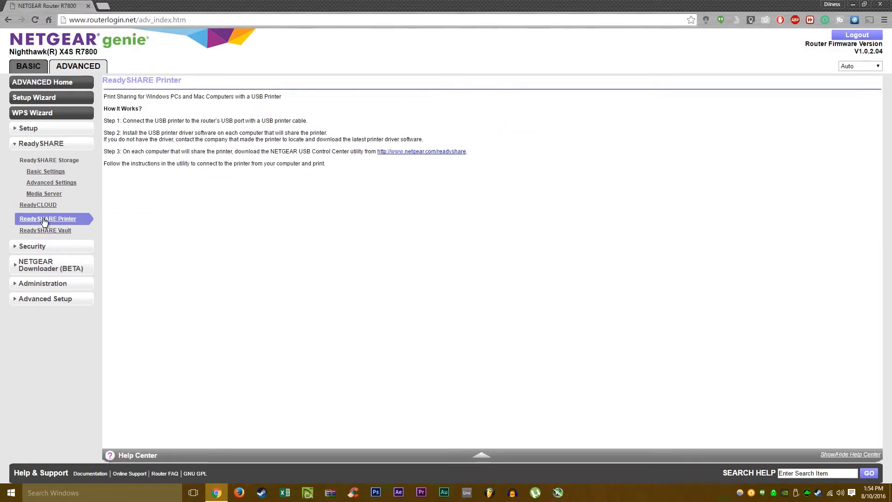
pyautogui.click(44, 230)
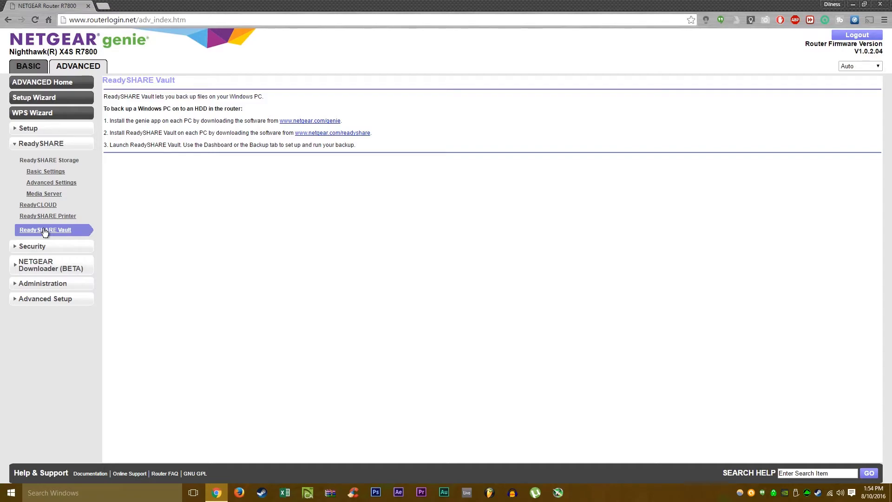
# Step: Review the Security pages: Access Control, Block Sites, Block Services, Schedule and E-mail
pyautogui.click(33, 246)
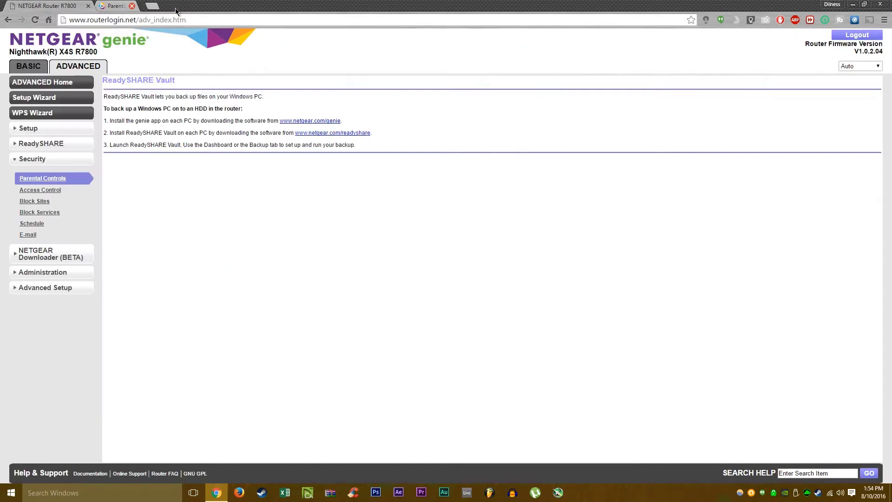
pyautogui.click(26, 191)
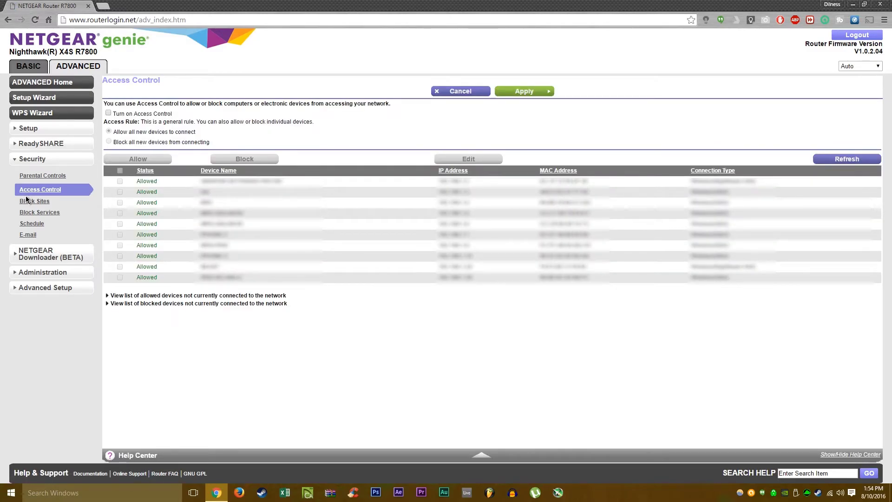
pyautogui.click(27, 204)
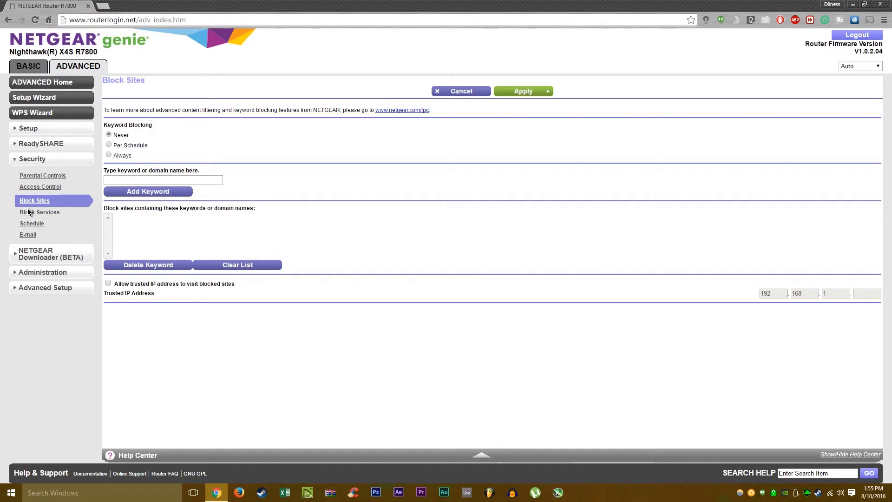
pyautogui.click(28, 214)
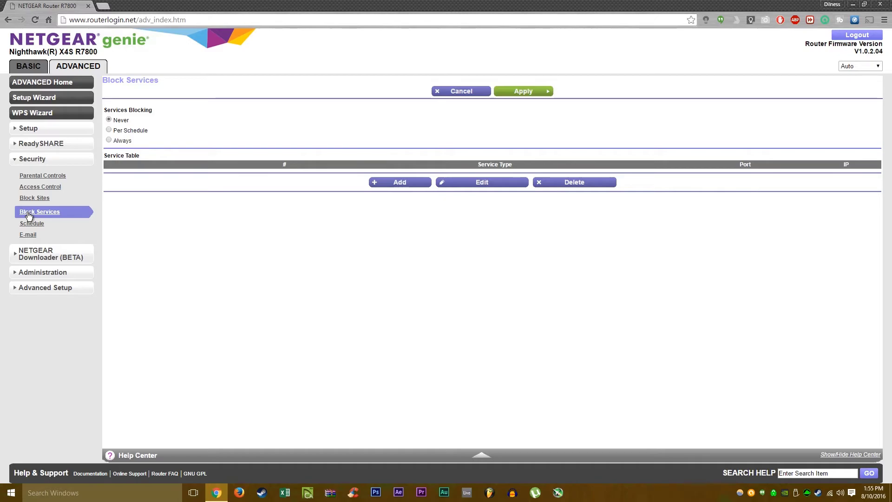
pyautogui.click(28, 224)
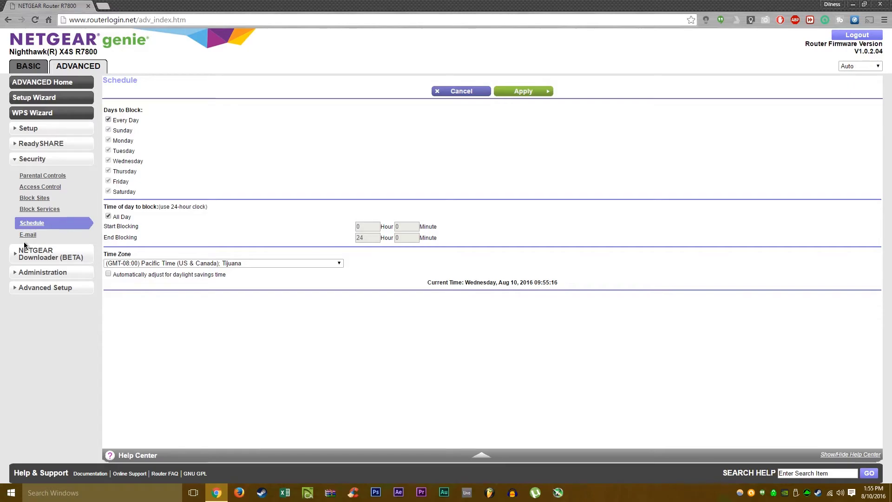
pyautogui.click(29, 235)
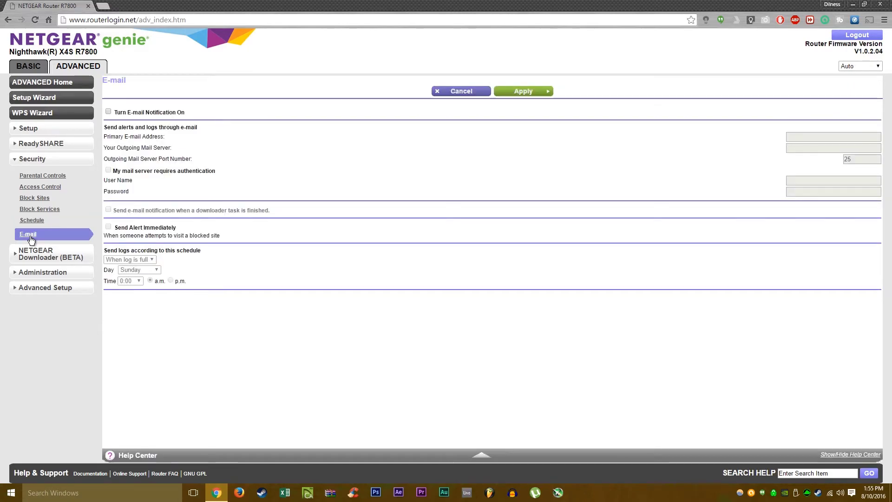
# Step: View the NETGEAR Downloader's Downloader Settings and Download Manager pages
pyautogui.click(33, 254)
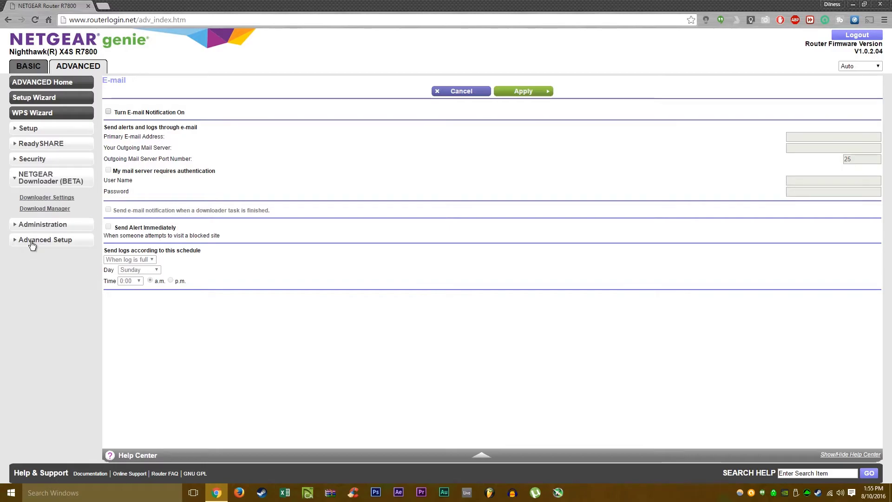
pyautogui.click(49, 200)
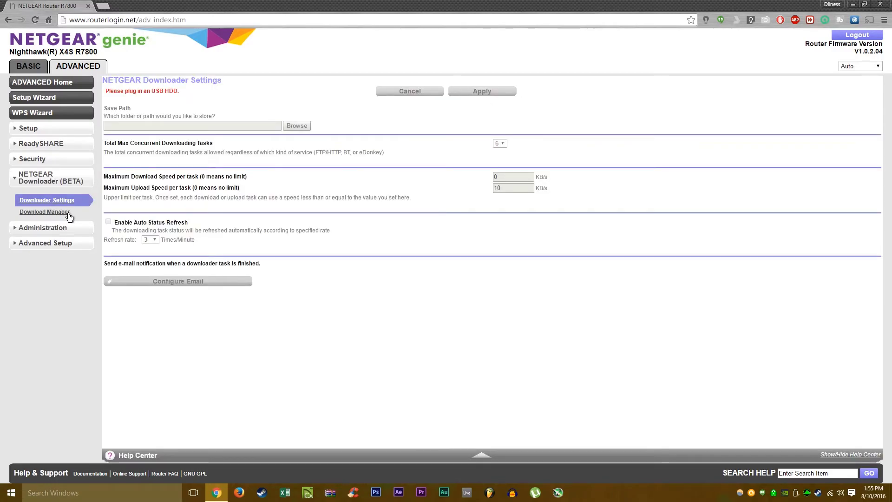
pyautogui.click(68, 212)
pyautogui.click(55, 227)
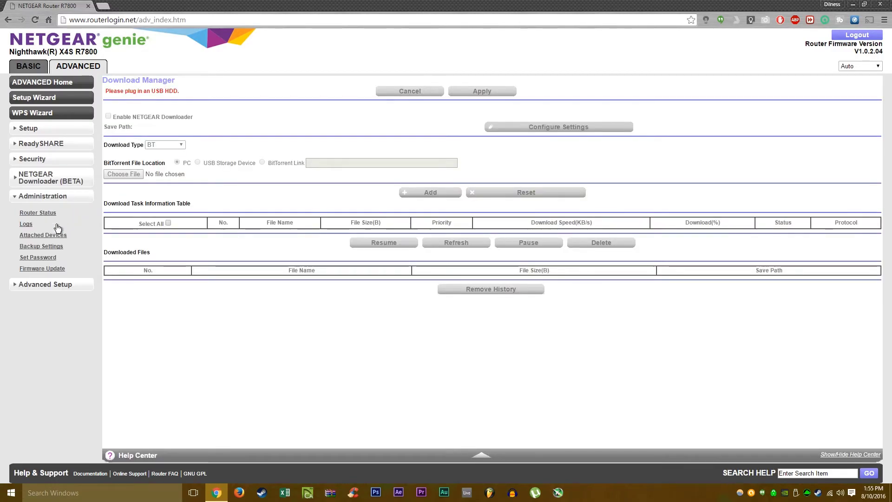
# Step: Review Router Status, Logs, Attached Devices, Backup Settings, Set Password and Firmware Update, then Basic Attached Devices
pyautogui.click(49, 214)
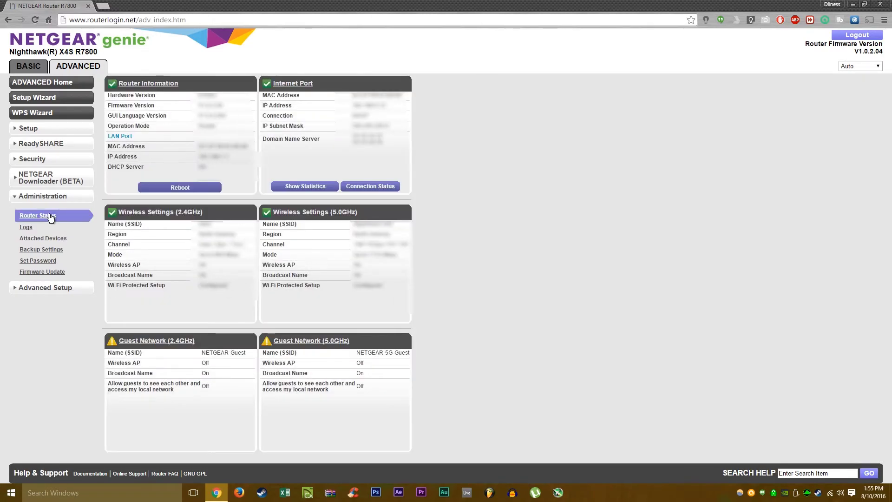
pyautogui.click(28, 228)
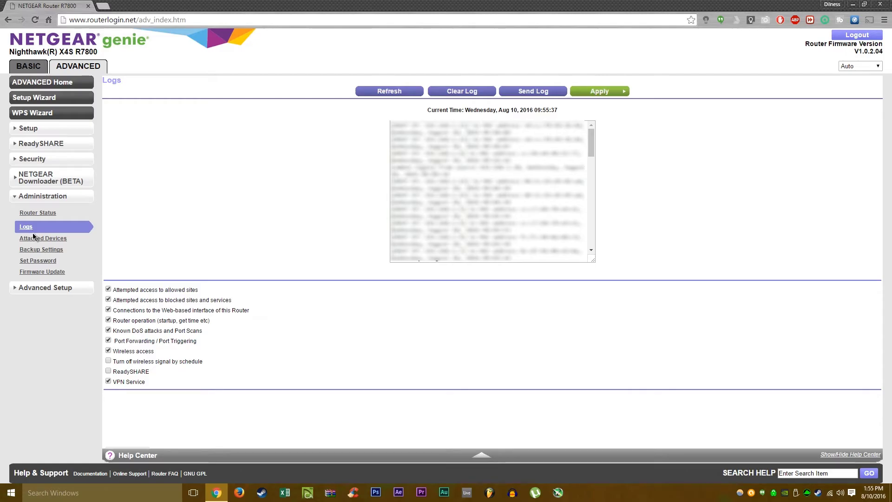
pyautogui.click(34, 238)
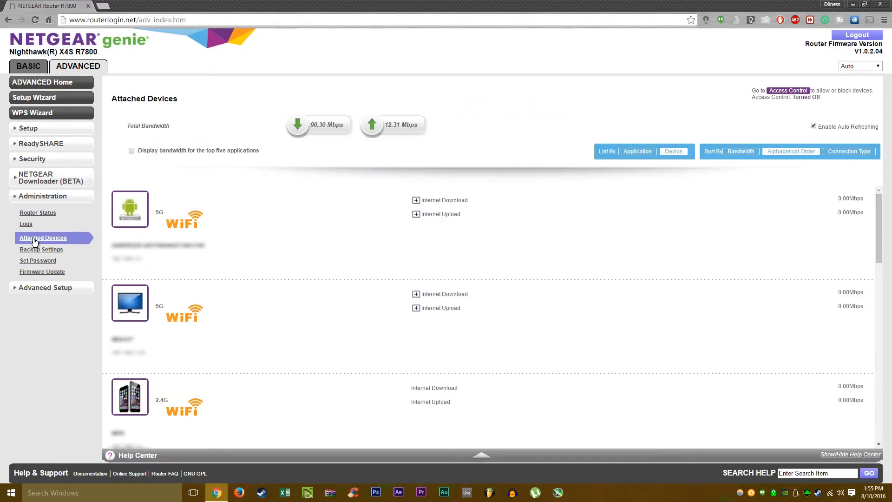
pyautogui.click(33, 251)
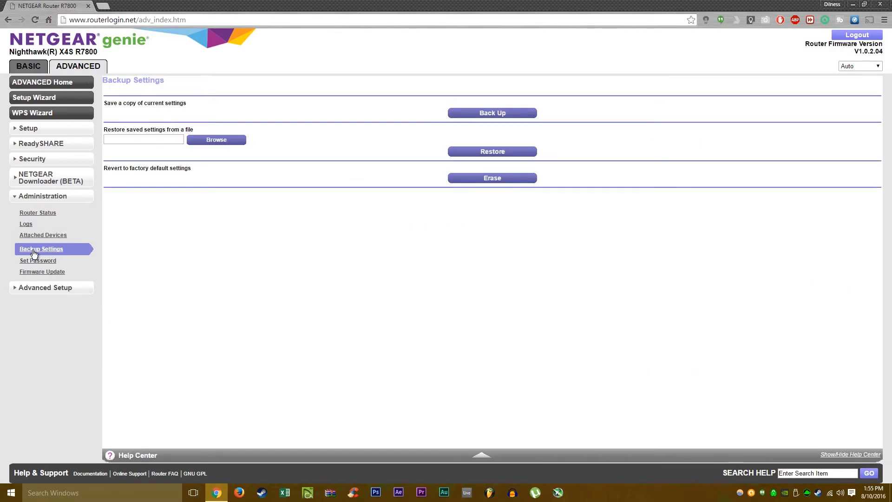
pyautogui.click(30, 260)
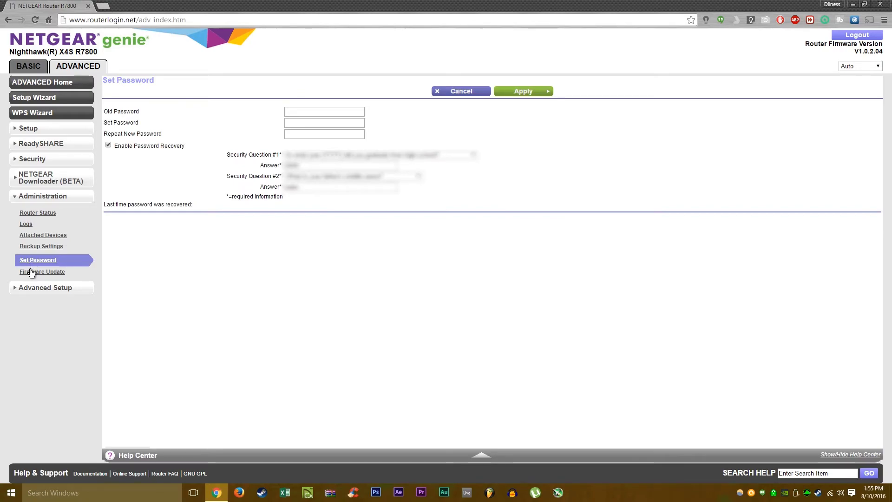
pyautogui.click(31, 272)
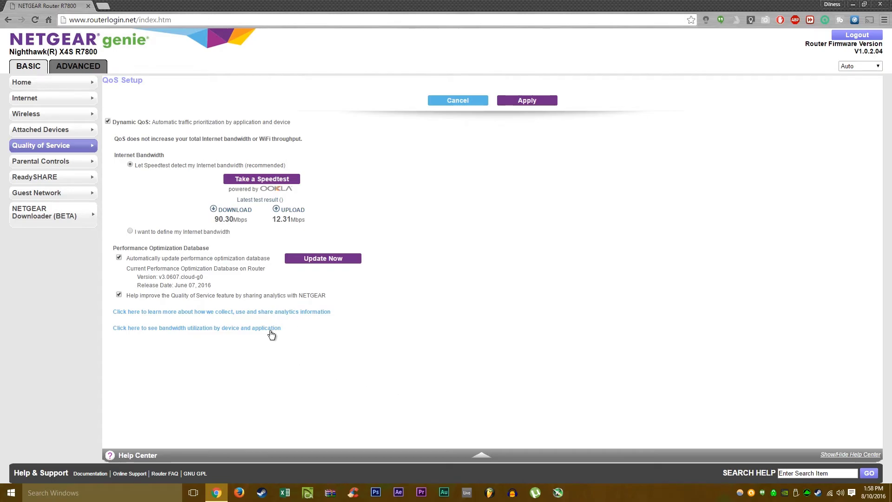
pyautogui.click(271, 330)
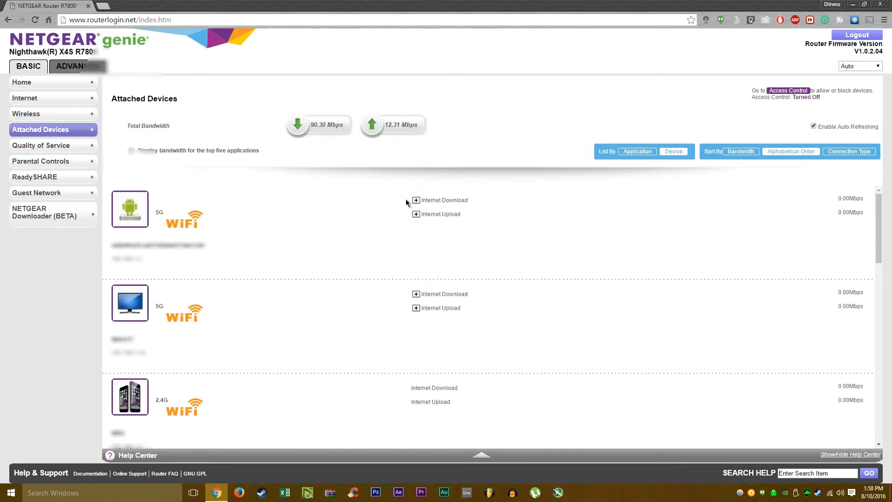
# Step: Give the 5G Android device High priority in Edit Device and apply it
pyautogui.click(131, 200)
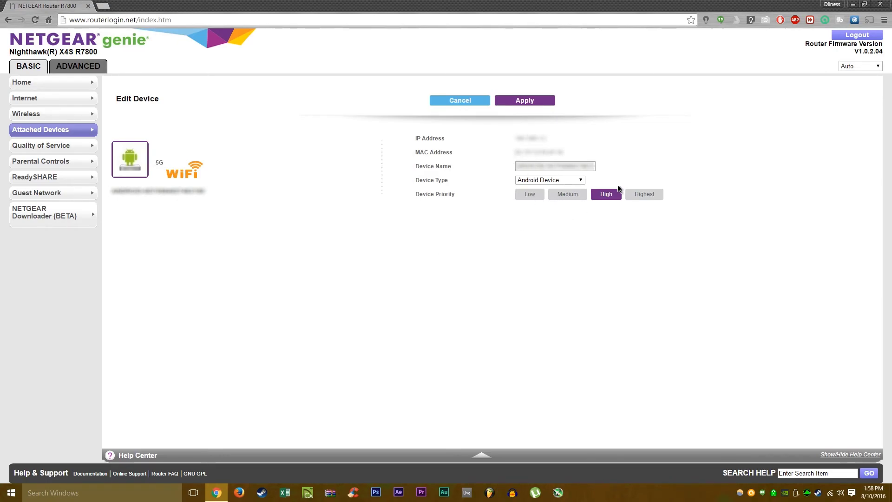
pyautogui.click(534, 107)
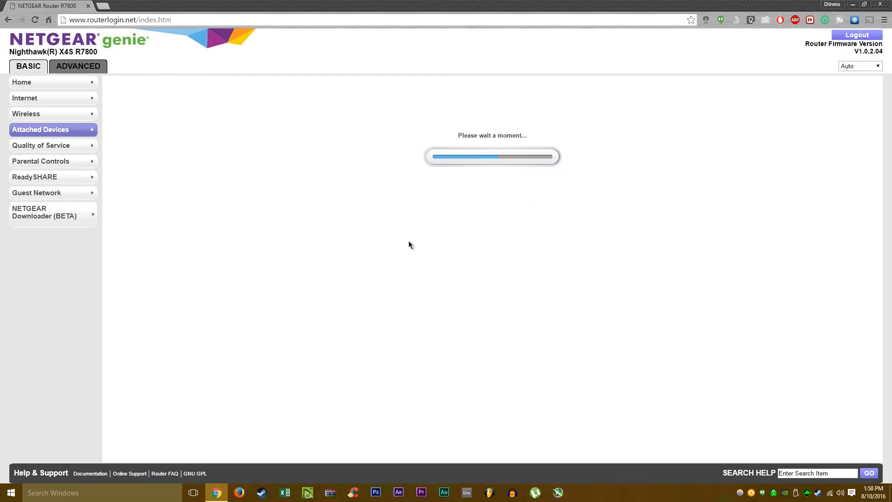